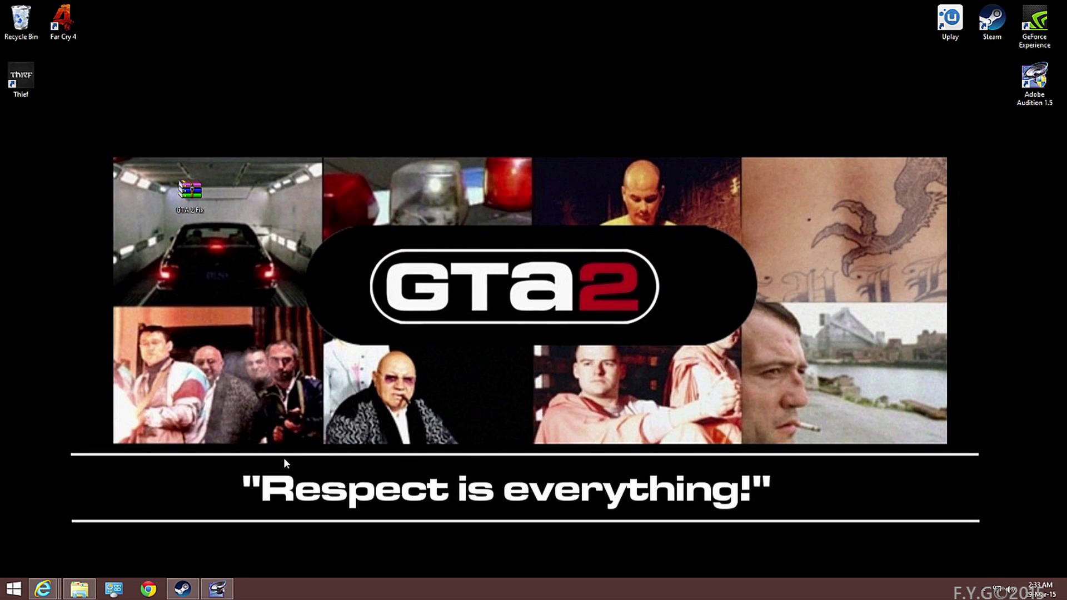
# From a new File Explorer window, go to BD-ROM Drive (G:) GTA2 and open its Install folder.
pyautogui.click(79, 589)
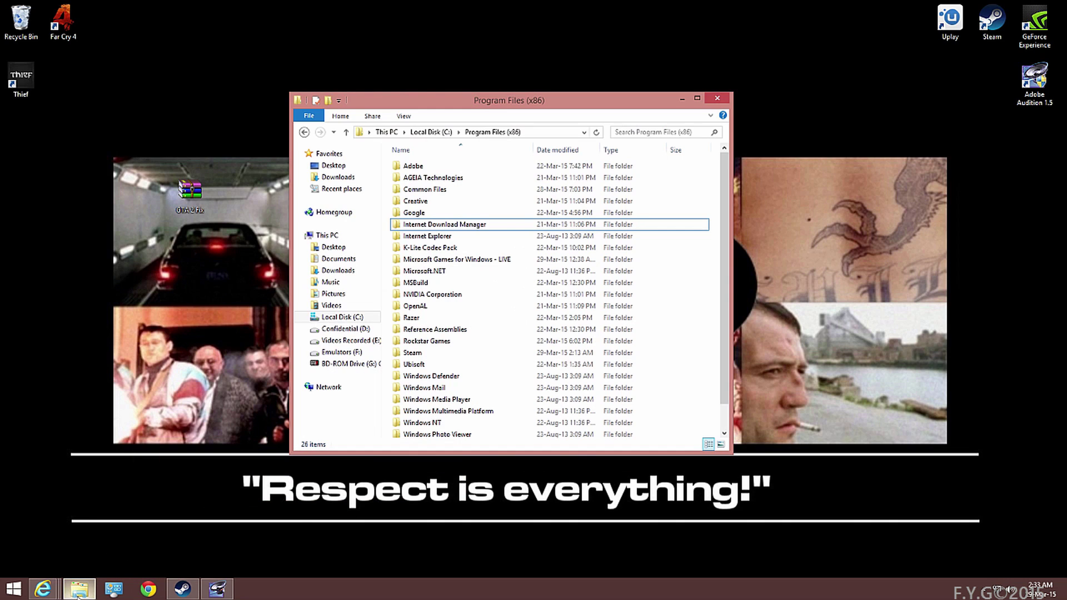
pyautogui.click(352, 364)
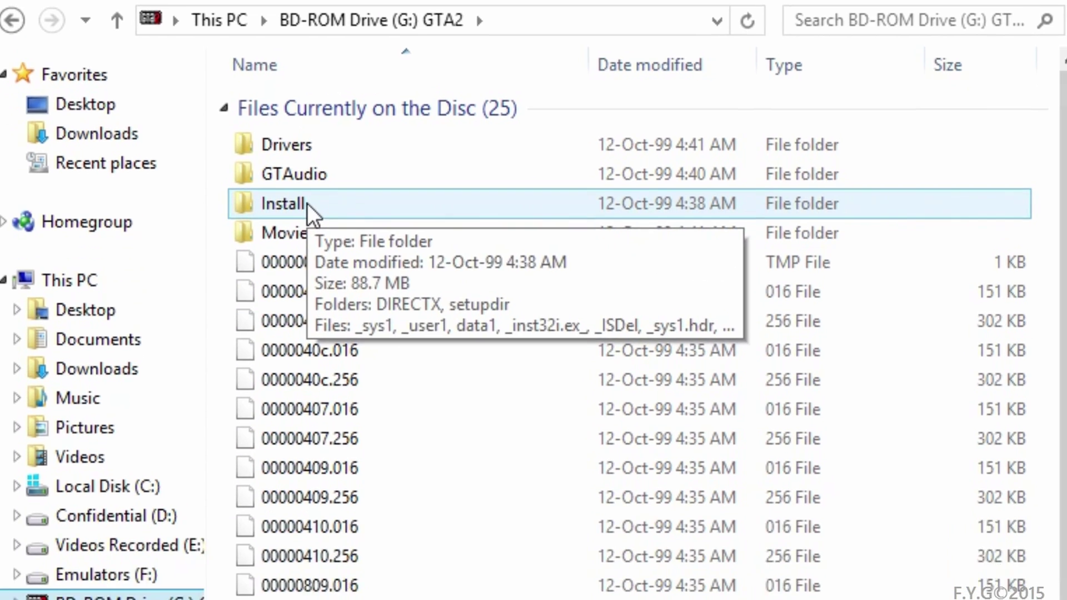
pyautogui.doubleClick(307, 202)
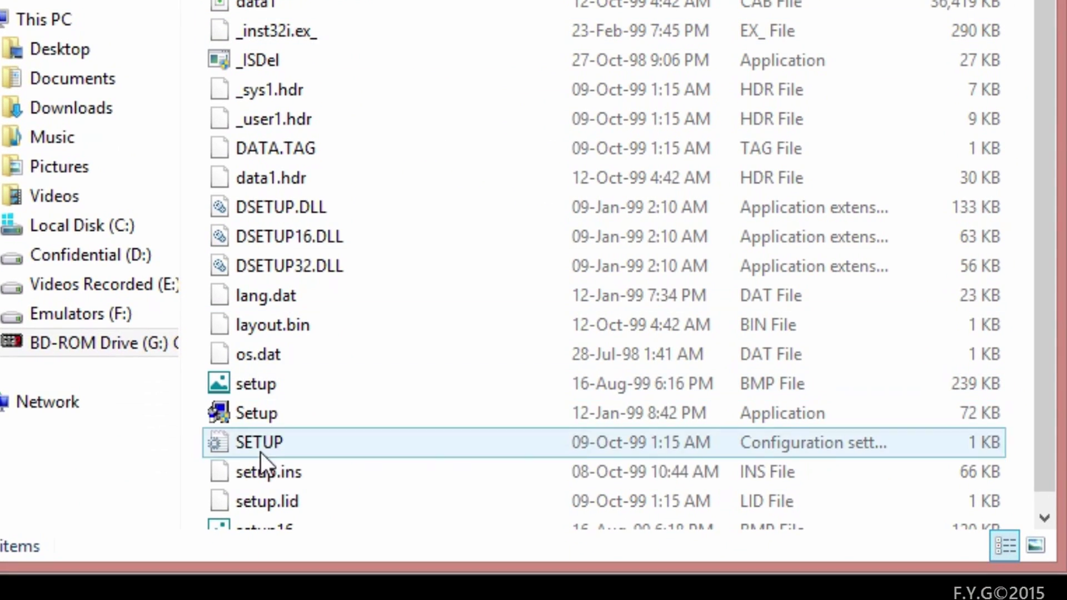
# Launch the GTA2 Setup program in English and move past the welcome page.
pyautogui.click(255, 415)
pyautogui.doubleClick(255, 414)
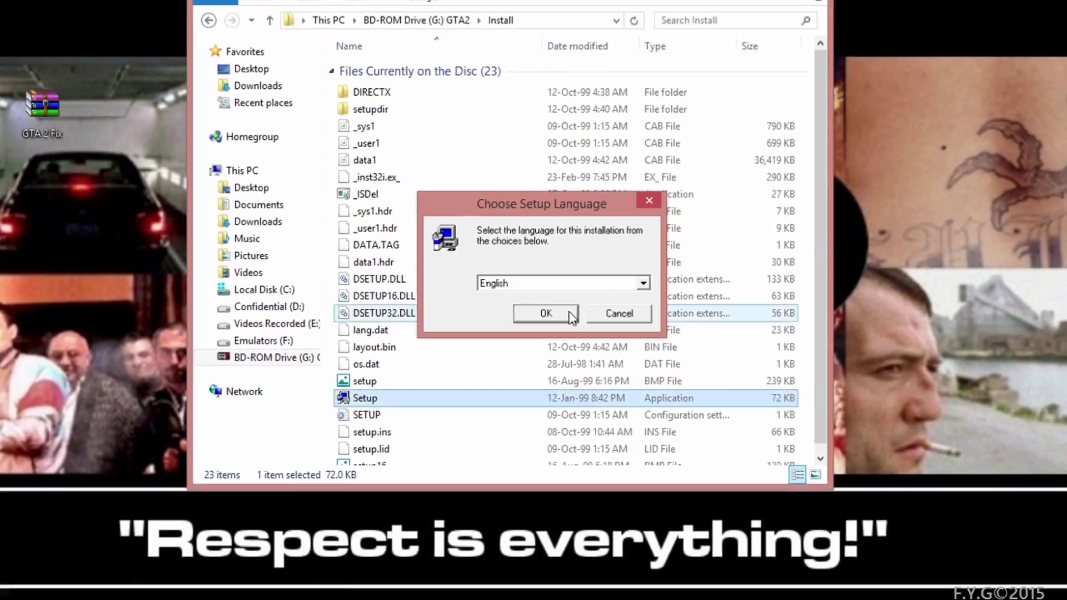
pyautogui.click(603, 262)
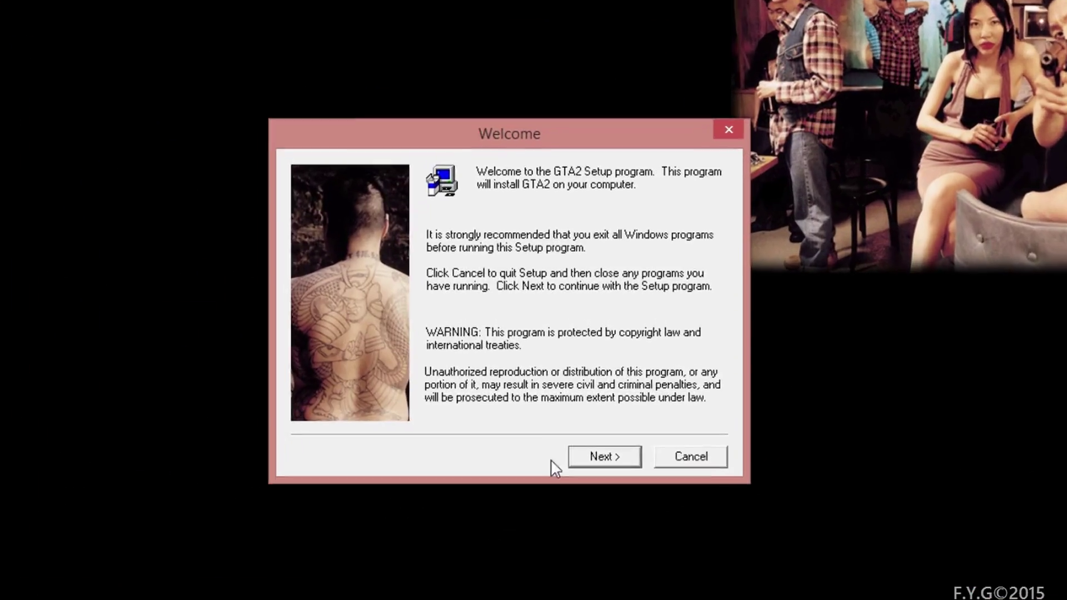
pyautogui.click(537, 420)
# Install GTA2 to the default location without DirectX 6.1, then finish without launching the game.
pyautogui.click(589, 511)
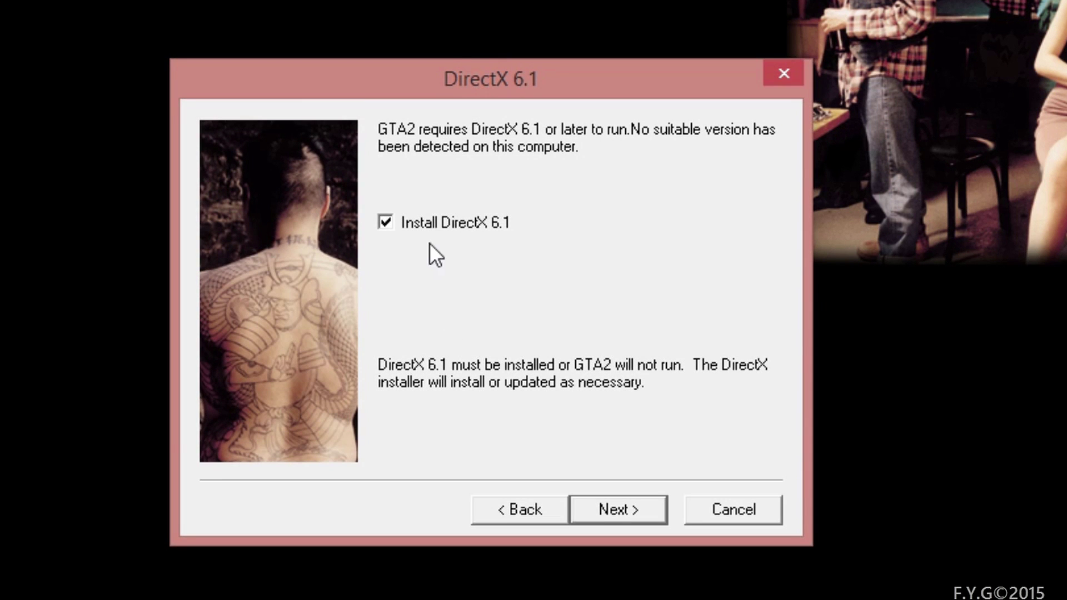
pyautogui.click(386, 222)
pyautogui.click(612, 503)
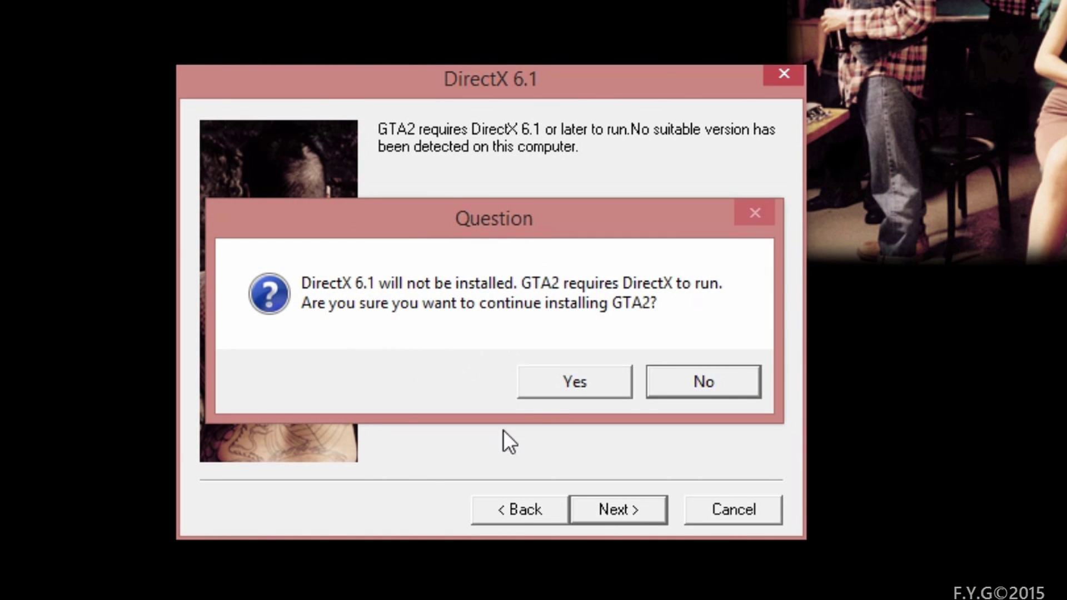
pyautogui.click(550, 390)
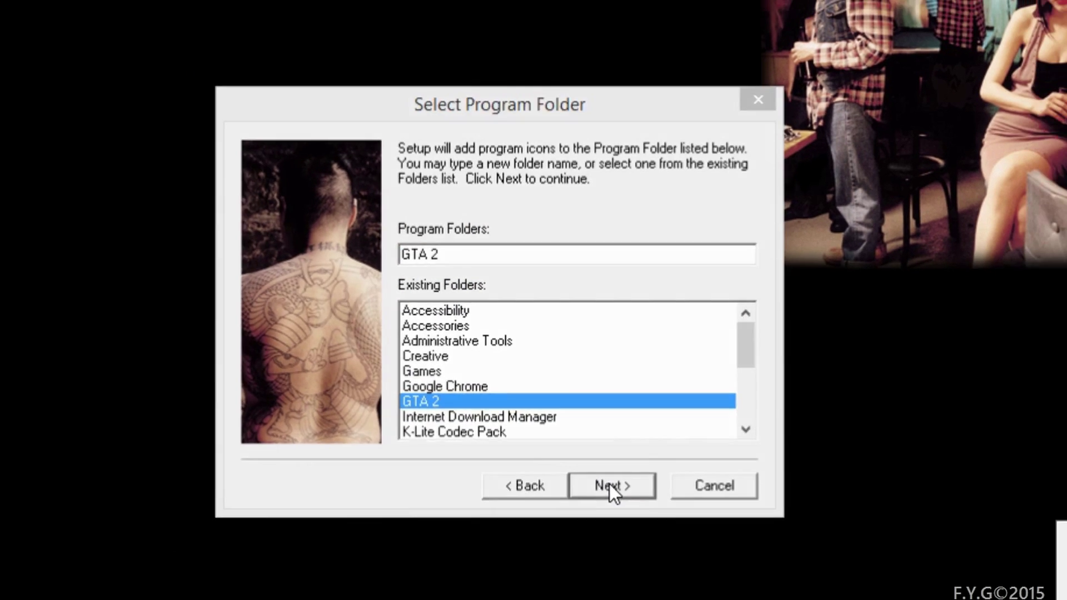
pyautogui.click(610, 486)
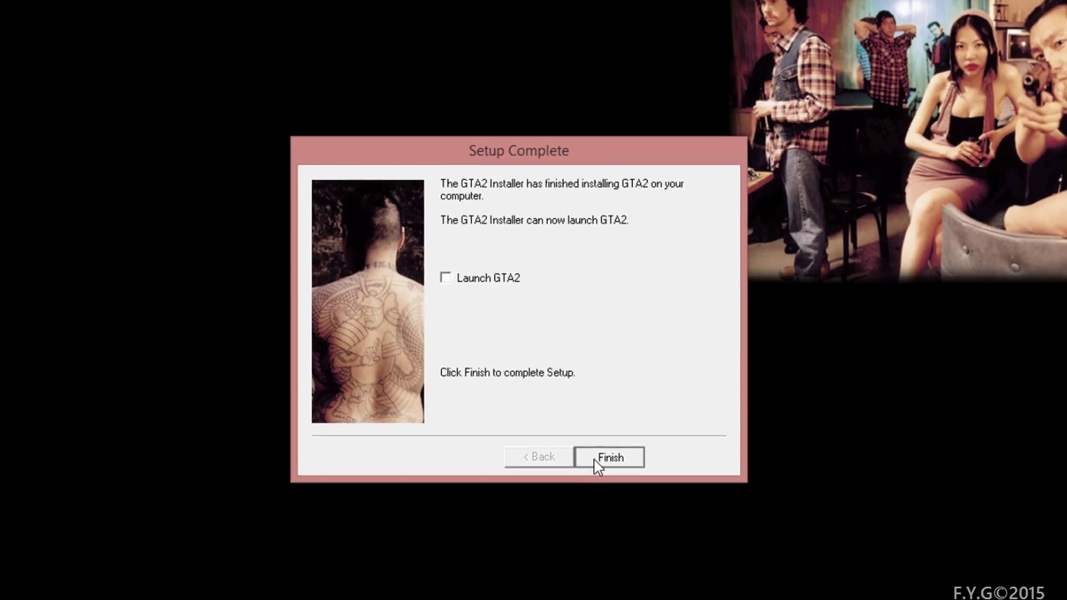
pyautogui.click(614, 546)
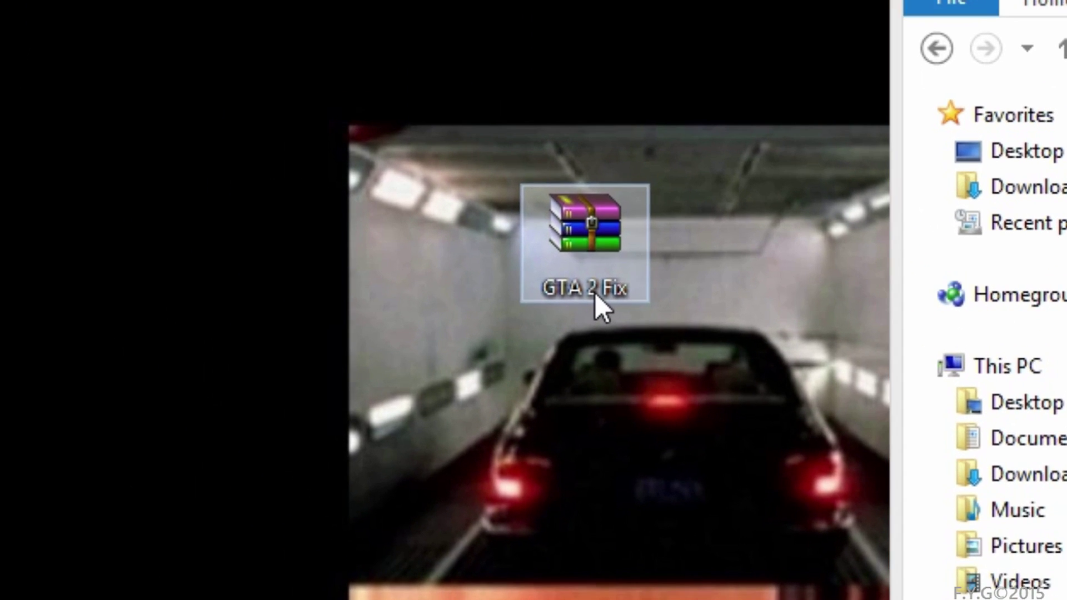
# Extract gfxswitch.exe and nGlide104_setup.exe from GTA 2 Fix.rar to the desktop, then install nGlide 1.04.
pyautogui.doubleClick(595, 293)
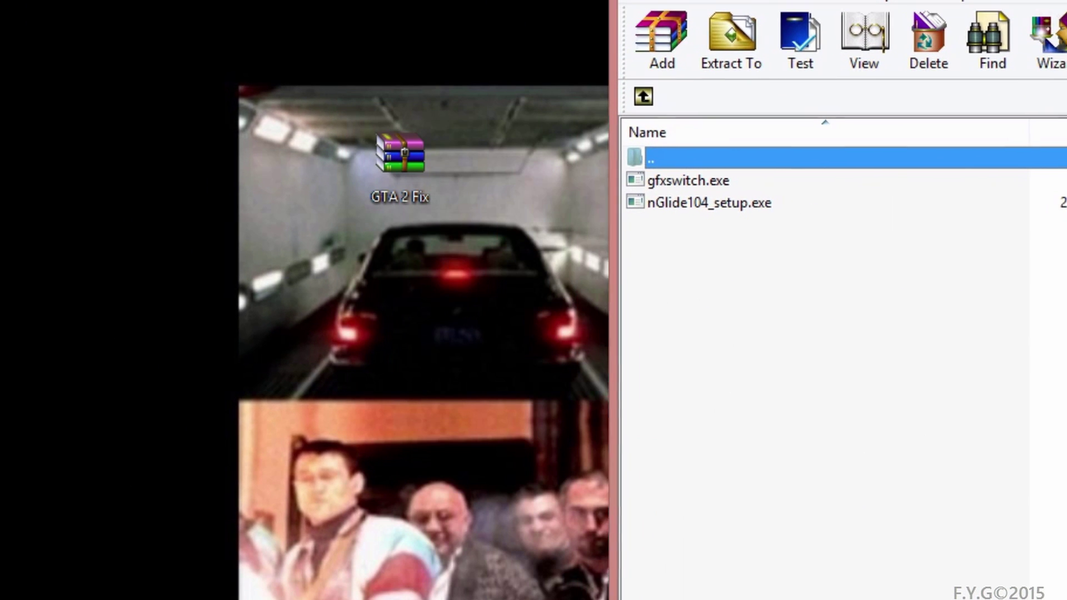
pyautogui.moveTo(699, 262); pyautogui.dragTo(261, 200)
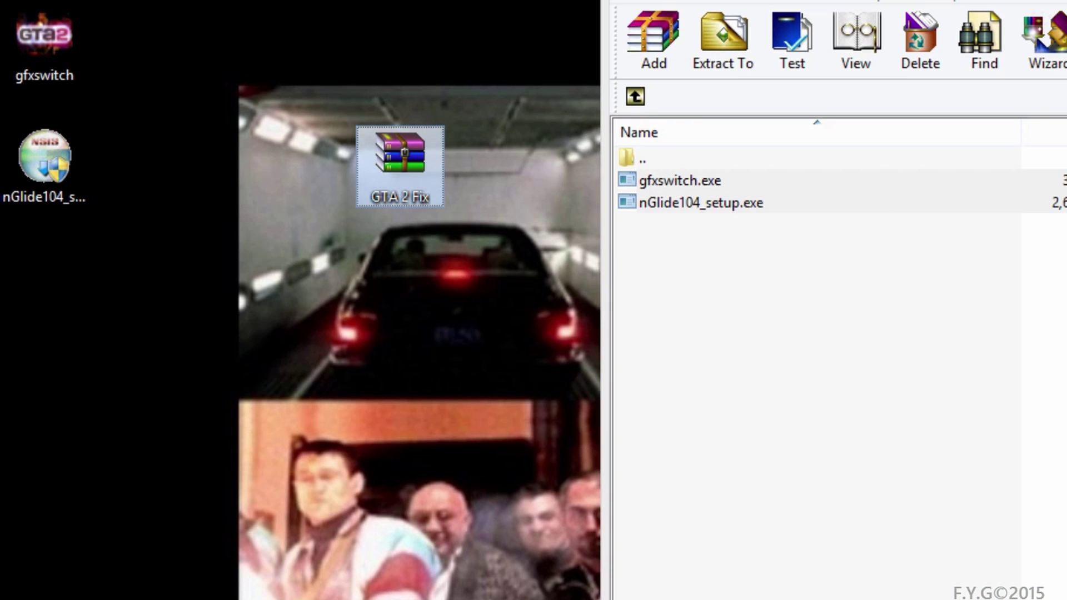
pyautogui.press('Escape')
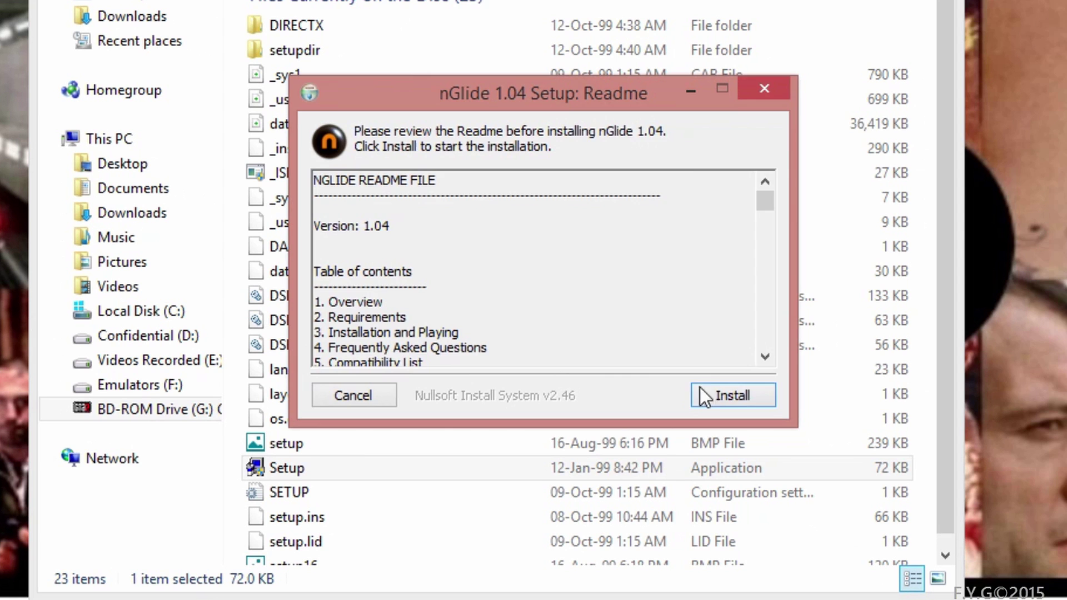
pyautogui.click(708, 394)
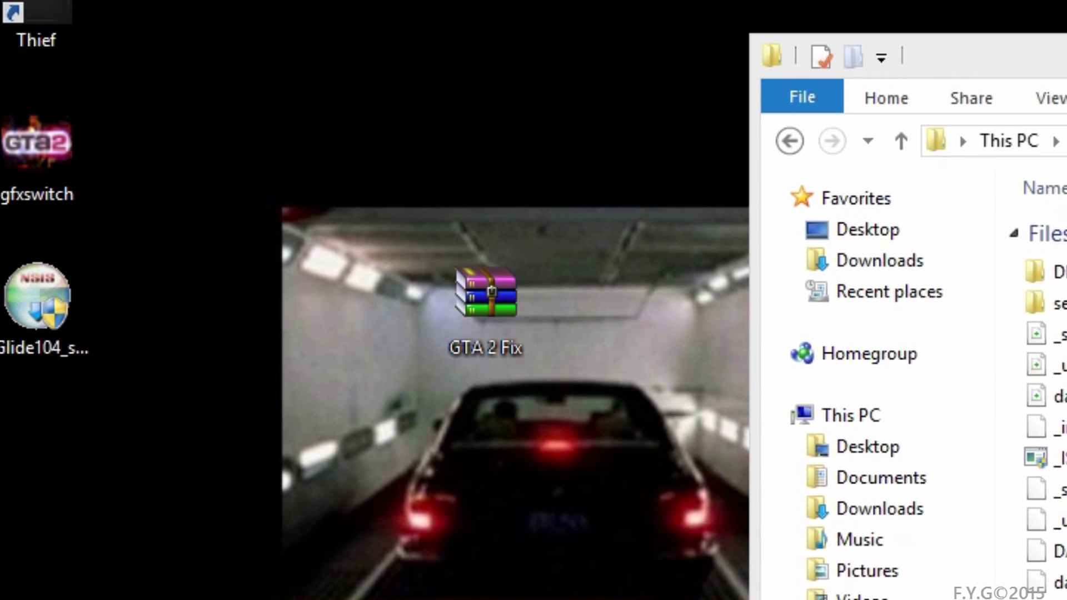
# Cut gfxswitch from the desktop and paste it into C:\Program Files (x86)\GTA2, granting administrator permission.
pyautogui.rightClick(47, 182)
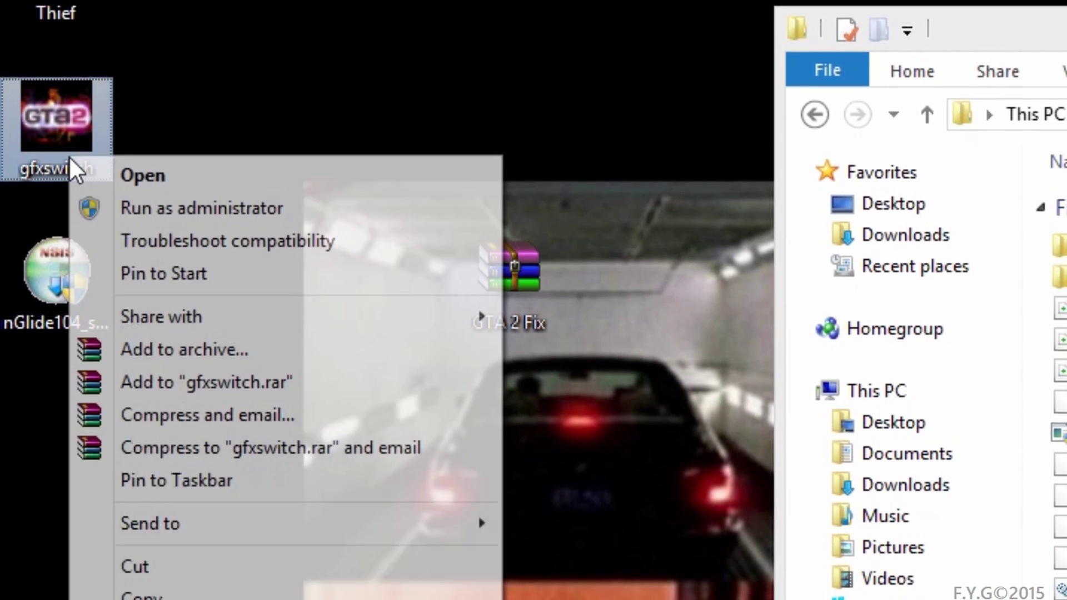
pyautogui.click(201, 571)
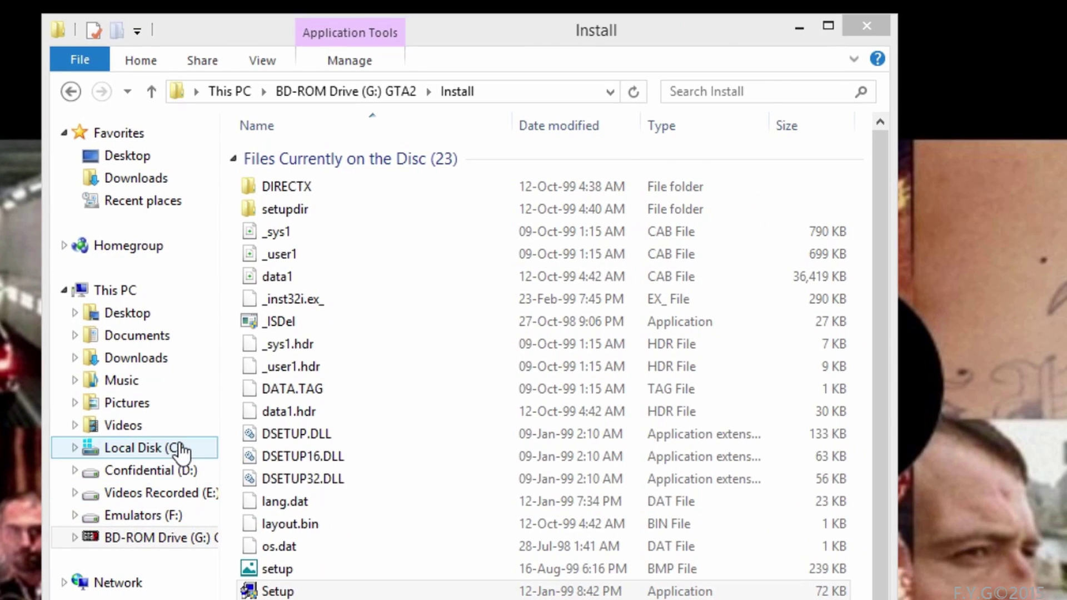
pyautogui.click(337, 466)
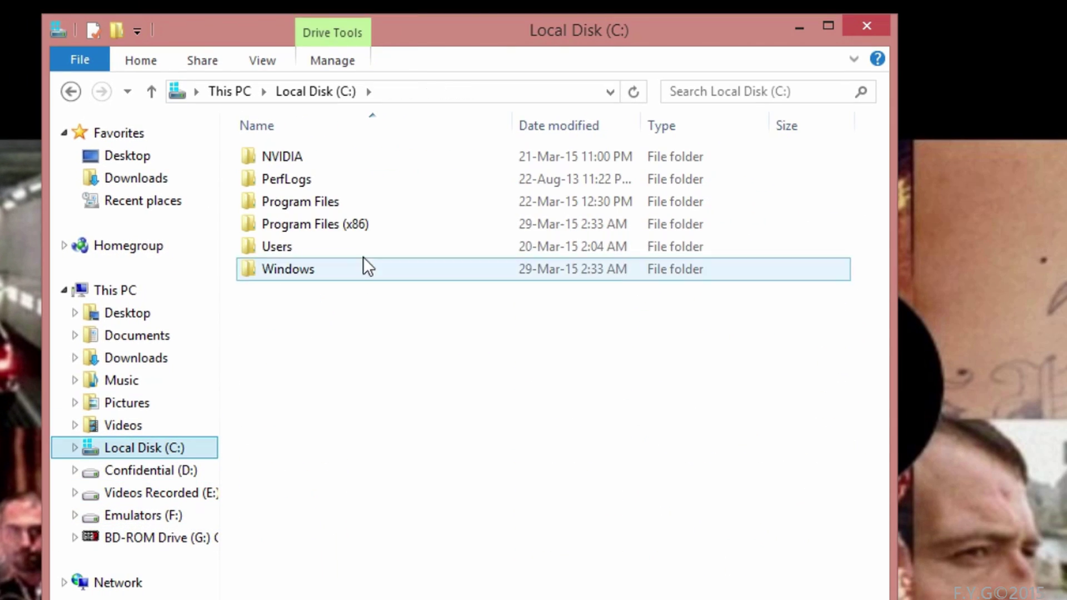
pyautogui.doubleClick(357, 221)
pyautogui.doubleClick(276, 274)
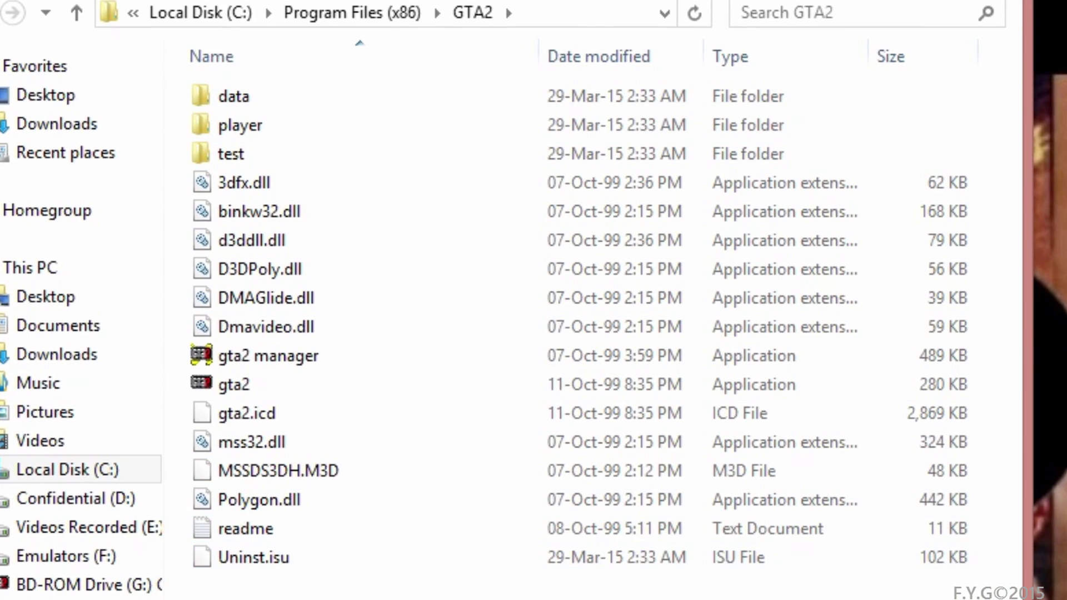
pyautogui.hotkey('ctrl', 'v')
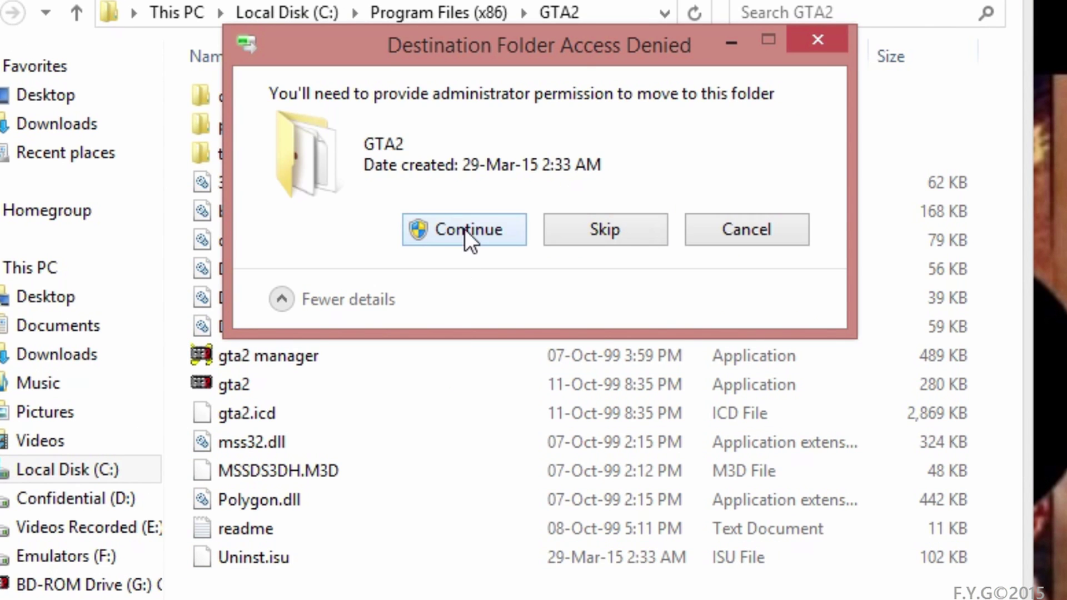
pyautogui.click(464, 230)
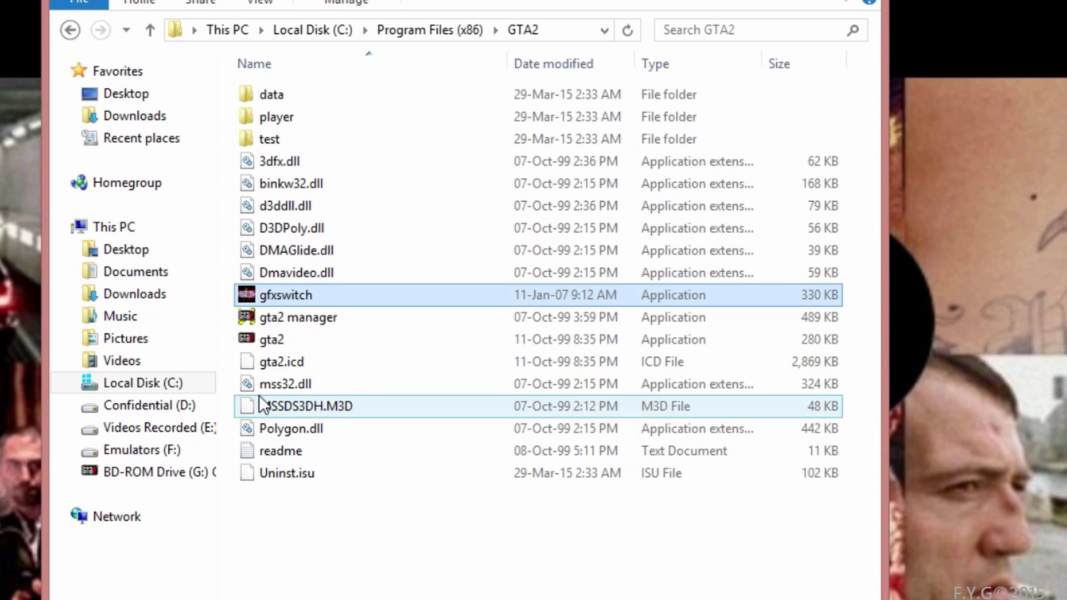
pyautogui.click(280, 312)
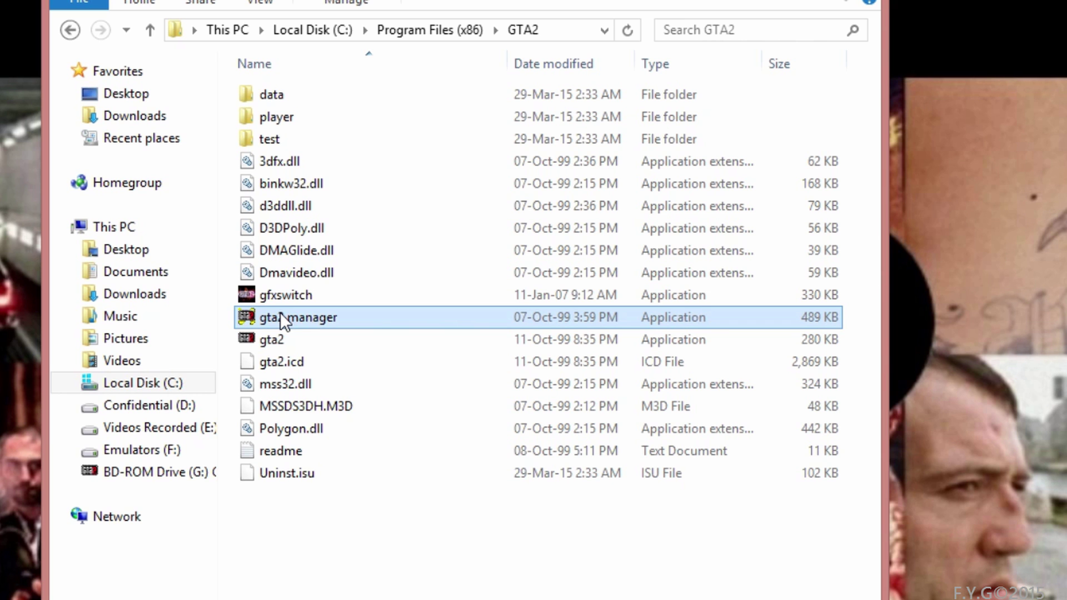
# Launch GTA2 Manager, check its Control, Audio and Video tabs and the Direct3D-only Screen Mode list, then quit.
pyautogui.doubleClick(280, 313)
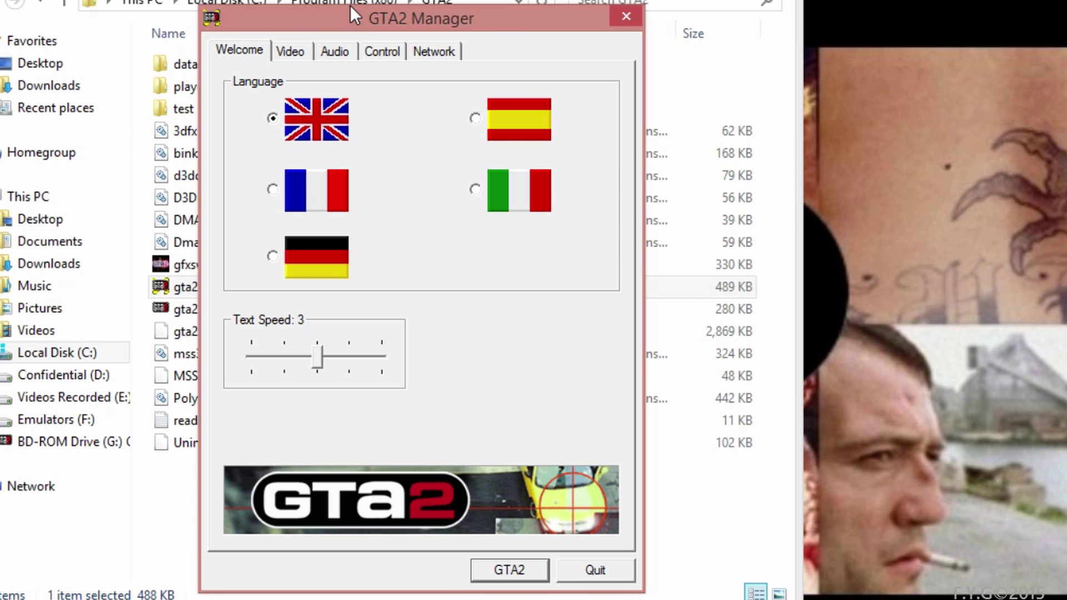
pyautogui.moveTo(361, 14); pyautogui.dragTo(310, 0)
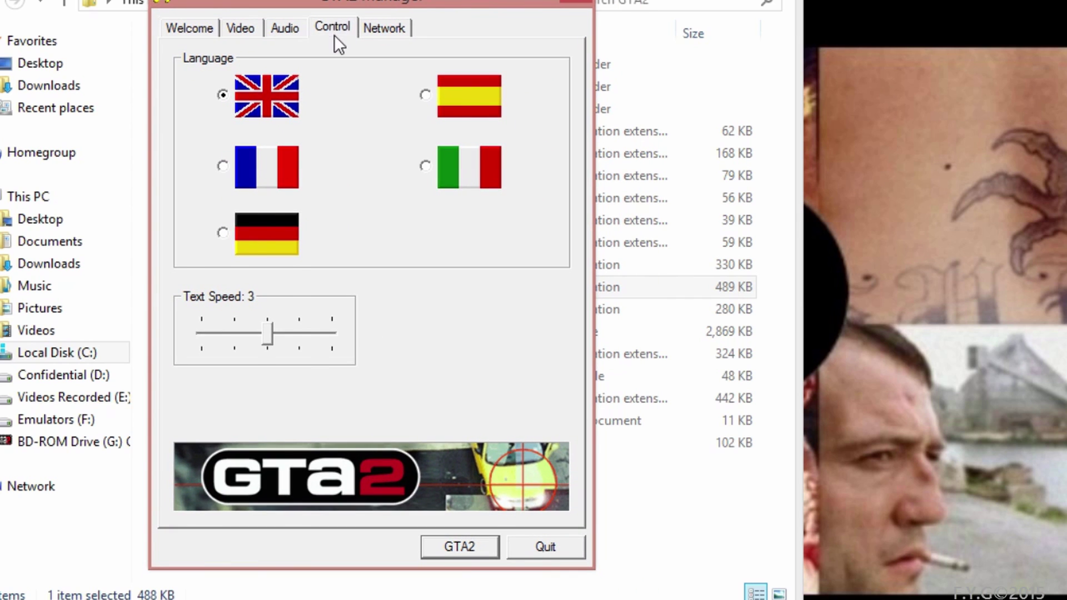
pyautogui.click(335, 33)
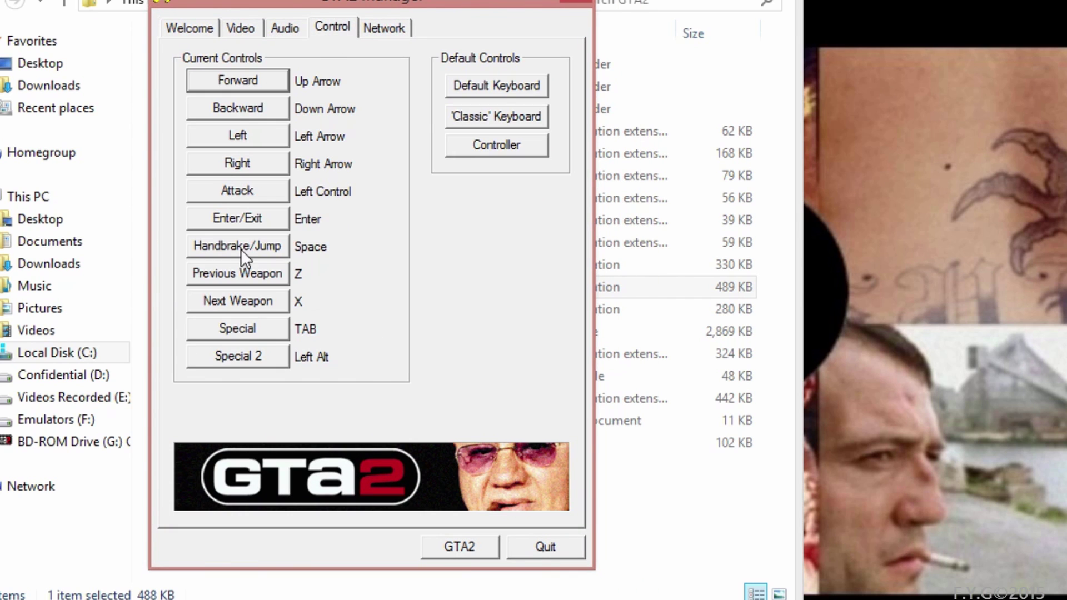
pyautogui.click(296, 32)
pyautogui.click(245, 30)
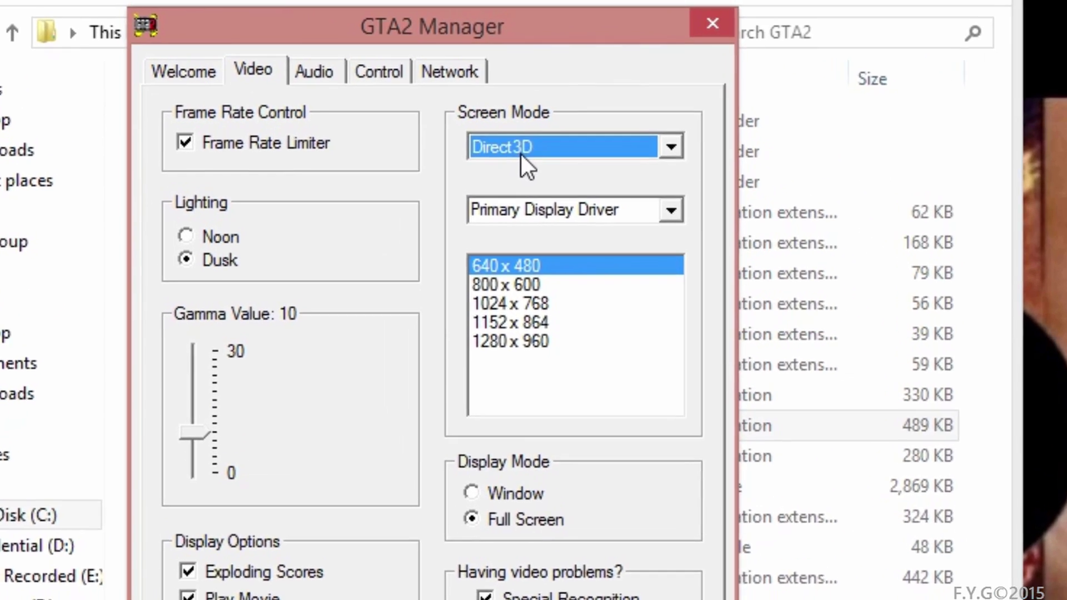
pyautogui.click(444, 84)
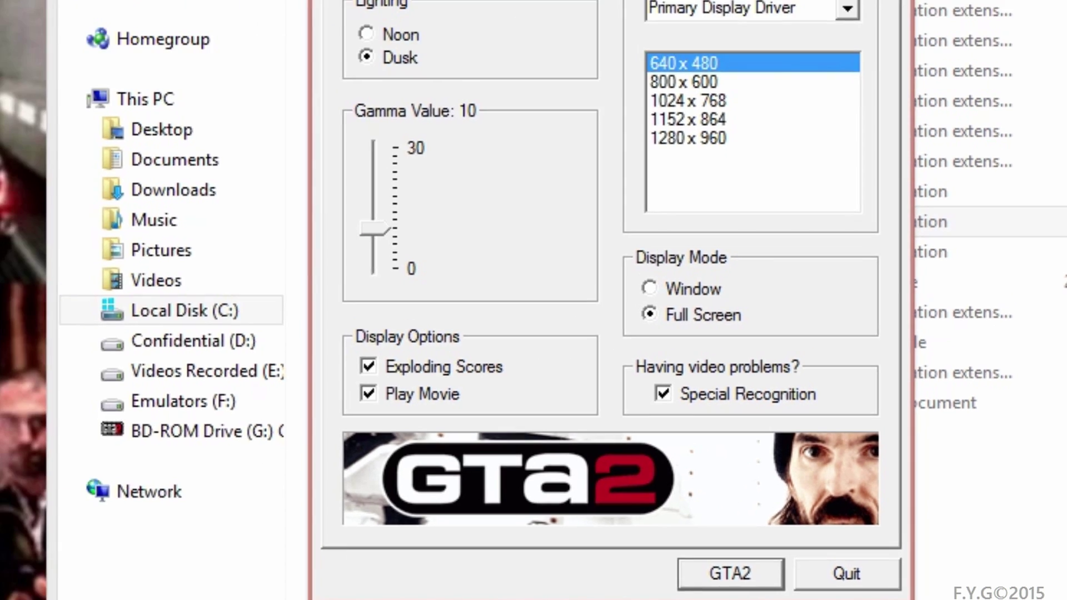
pyautogui.click(636, 50)
pyautogui.click(689, 50)
pyautogui.click(909, 584)
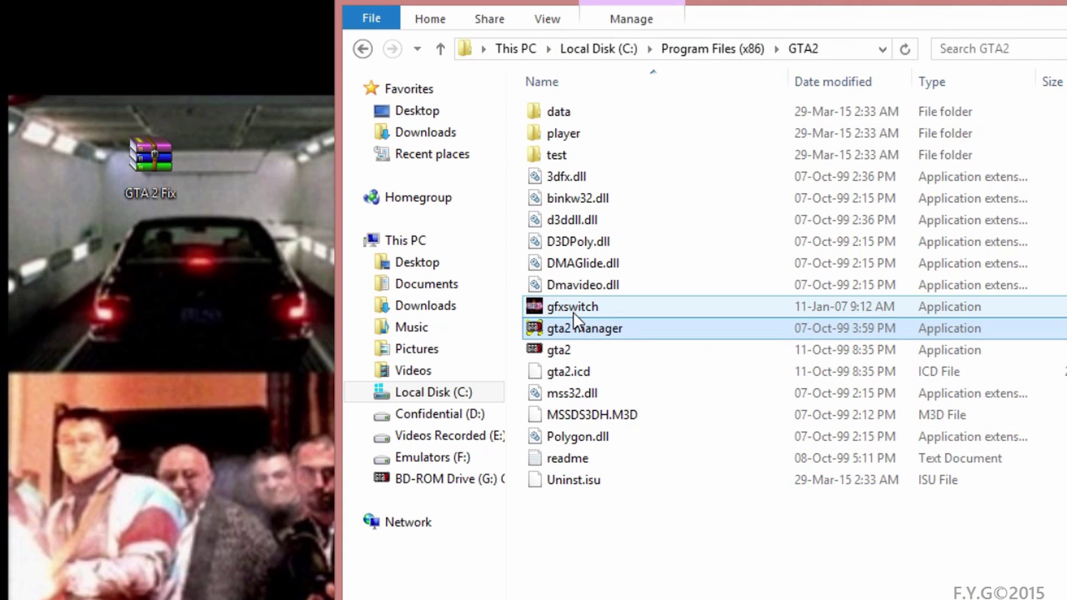
# Run gfxswitch for 3DFX Glide thru OpenGL emulator, then start gta2 to reach its main menu.
pyautogui.doubleClick(572, 306)
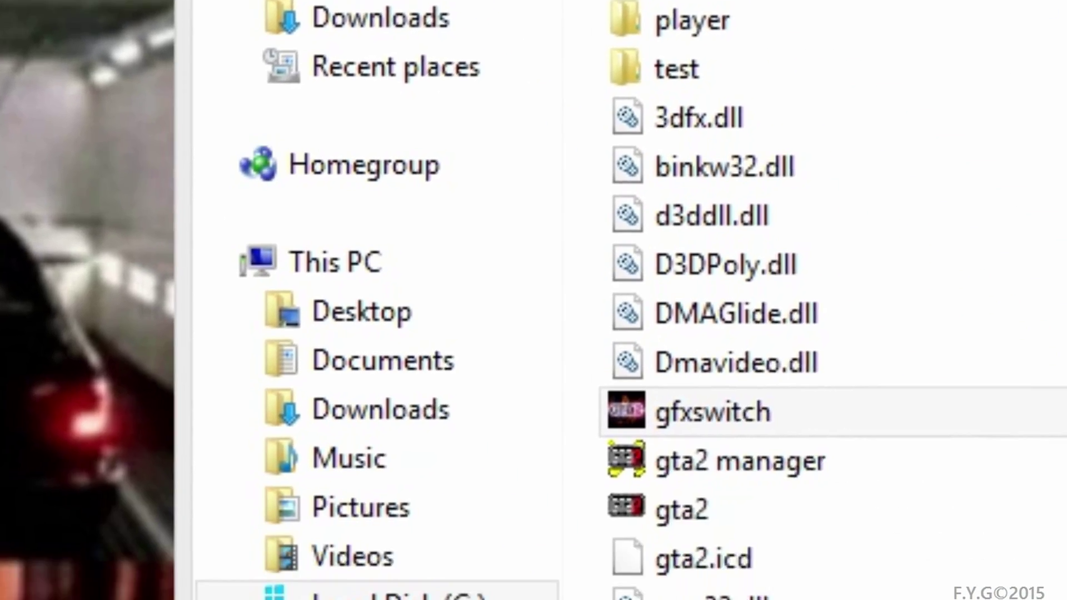
pyautogui.click(711, 525)
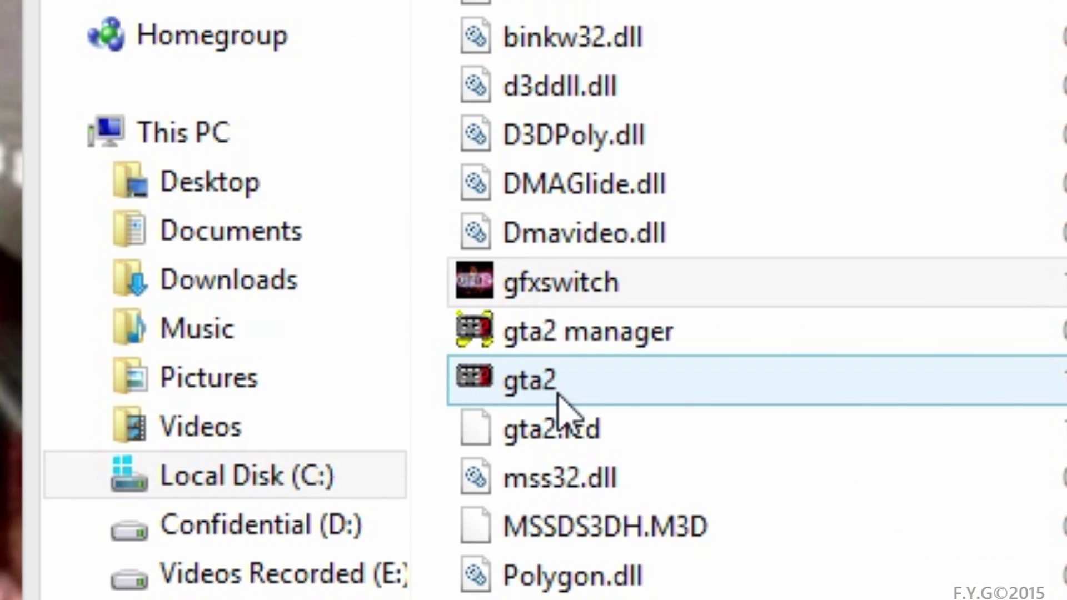
pyautogui.doubleClick(556, 389)
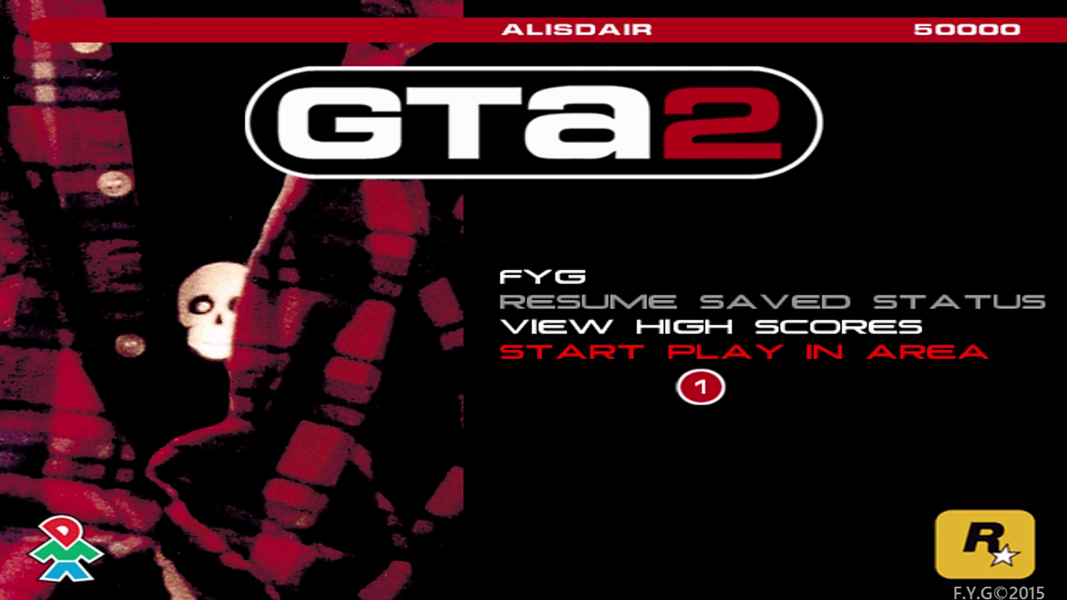
# Start play in the first area and walk the character south across the roads and median into Altamount.
pyautogui.press('Return')
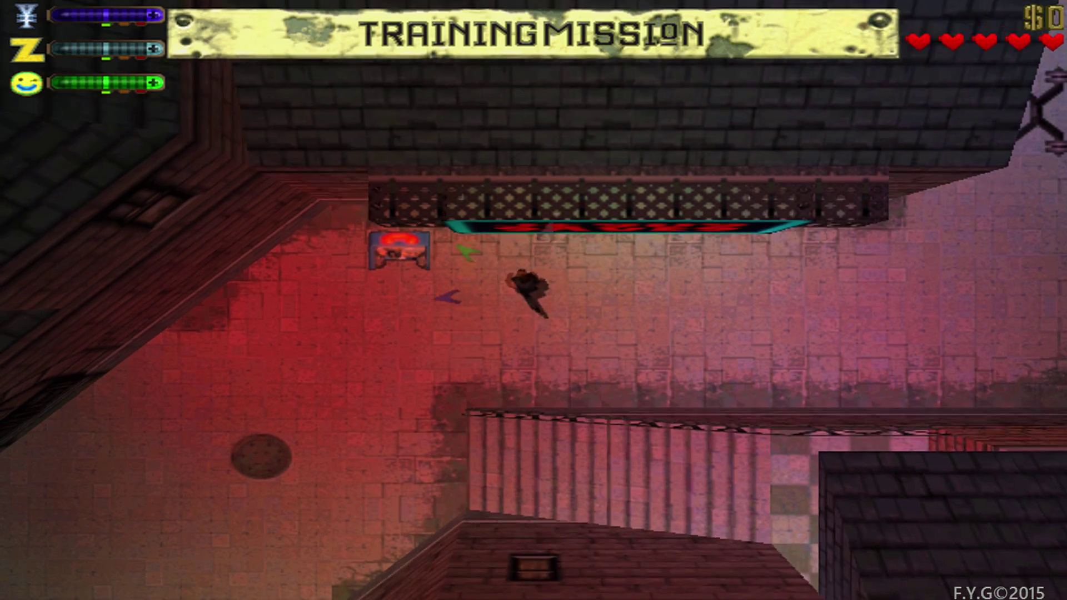
pyautogui.press('Up')
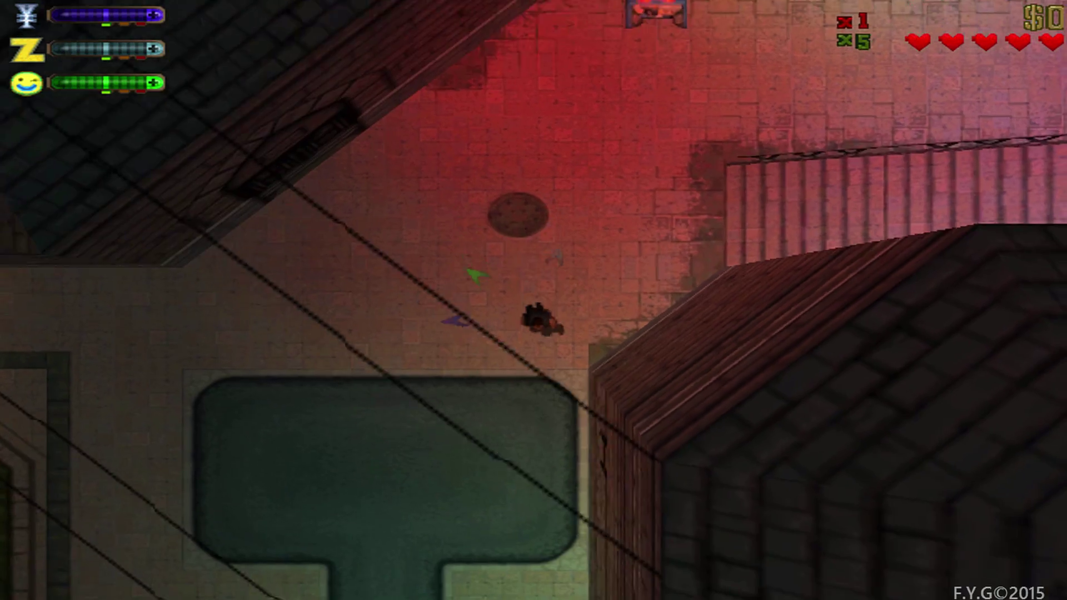
pyautogui.press('Up')
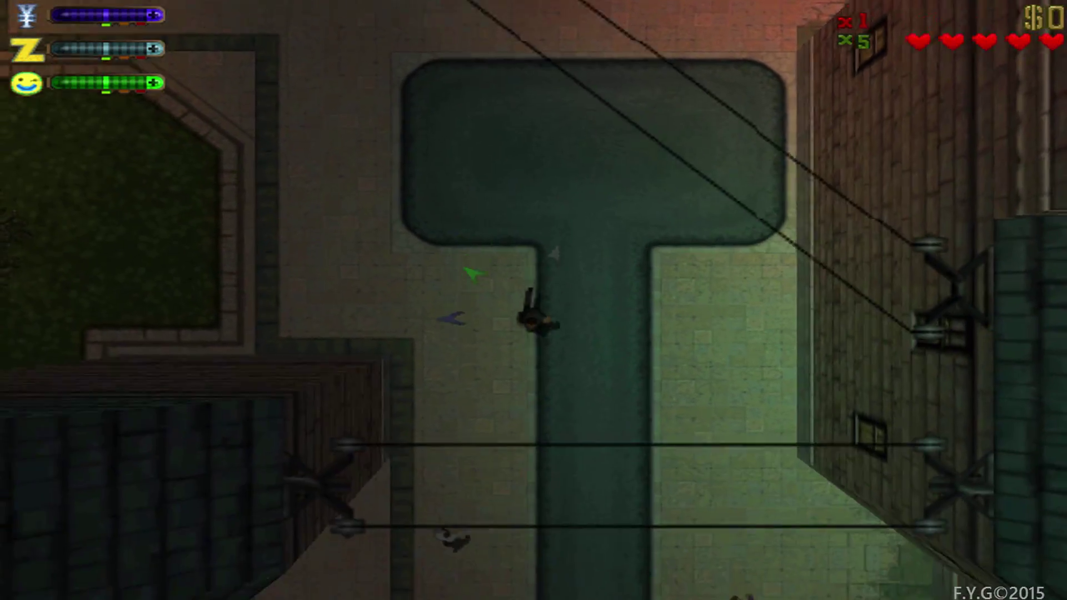
pyautogui.press('Up')
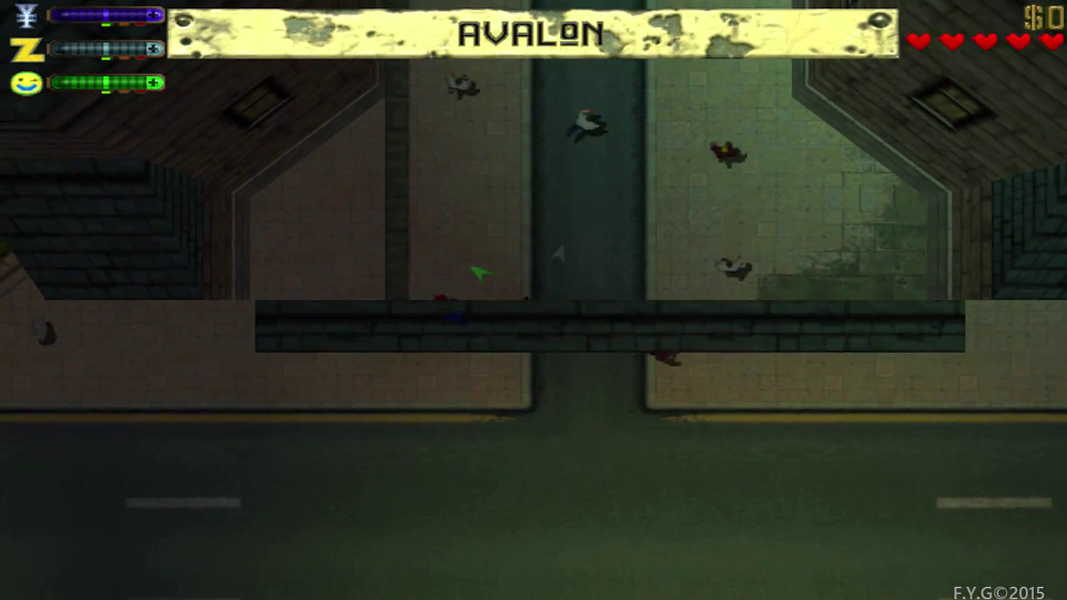
pyautogui.press('Up')
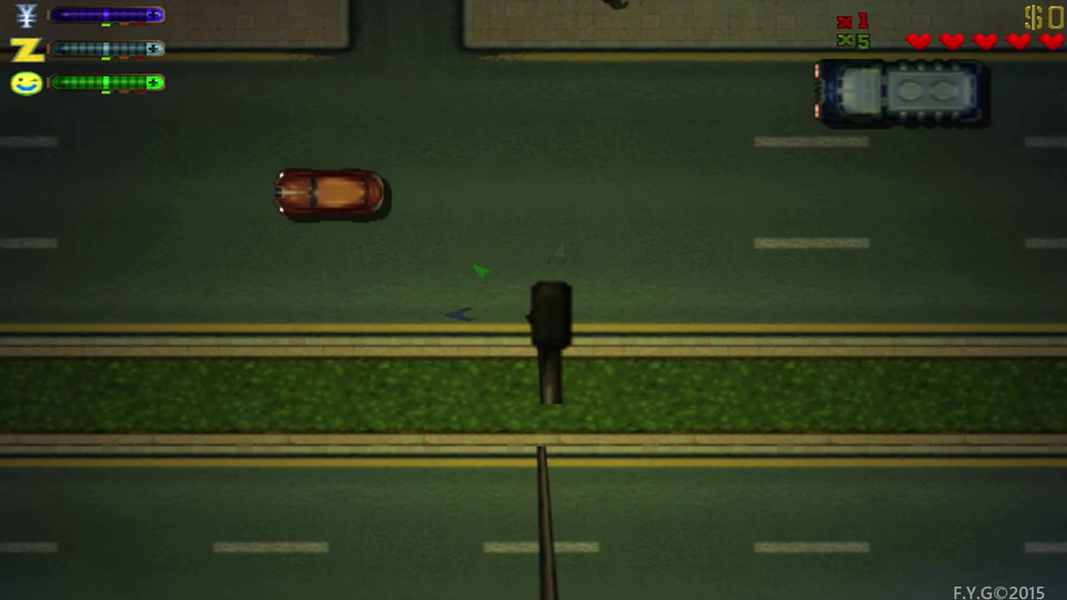
pyautogui.press('Up')
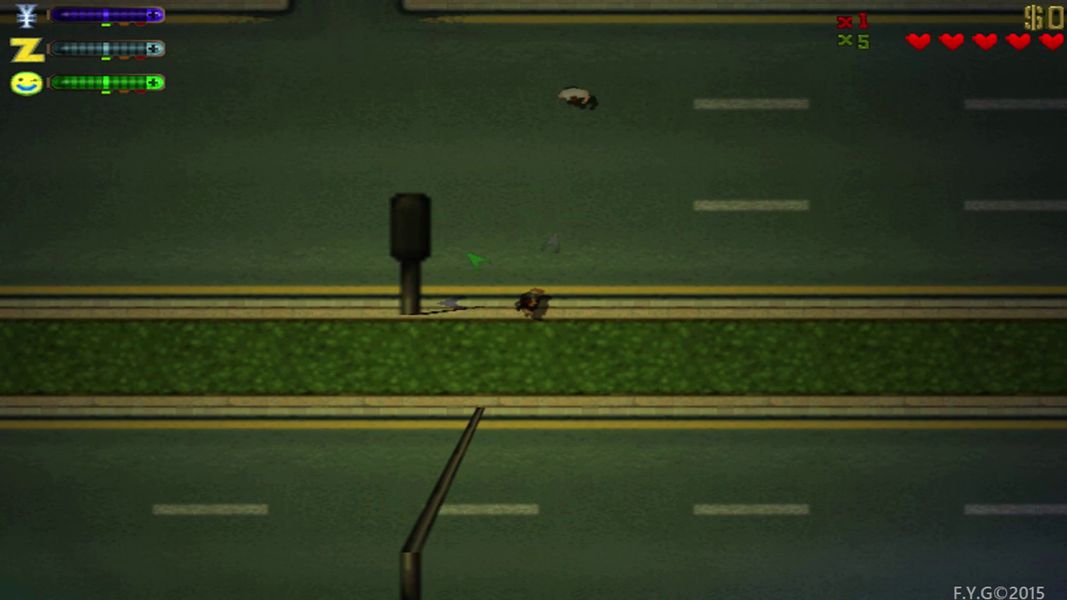
pyautogui.press('Up')
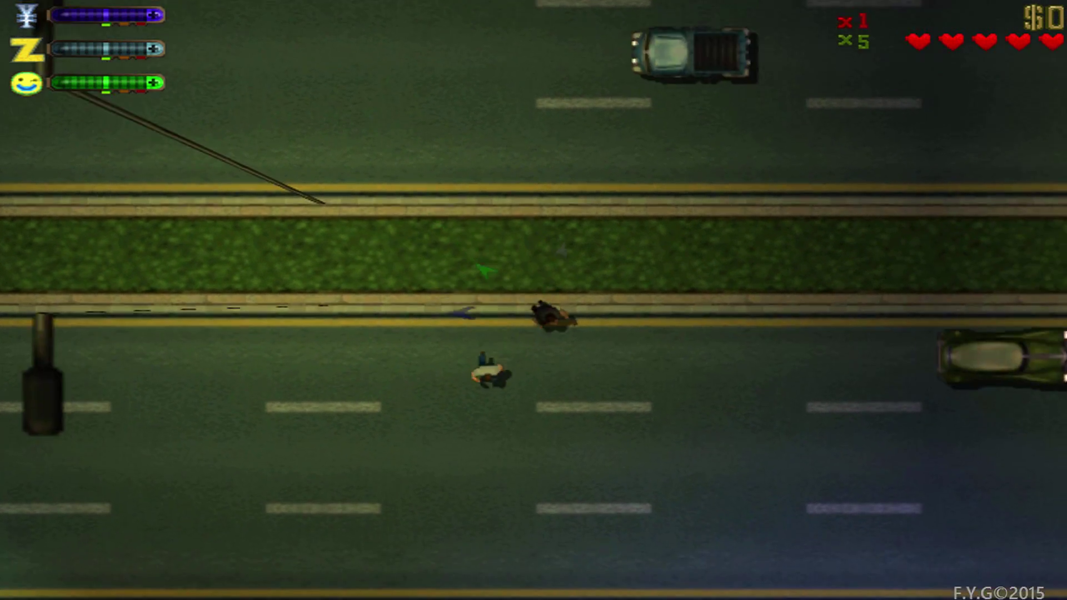
pyautogui.press('Up')
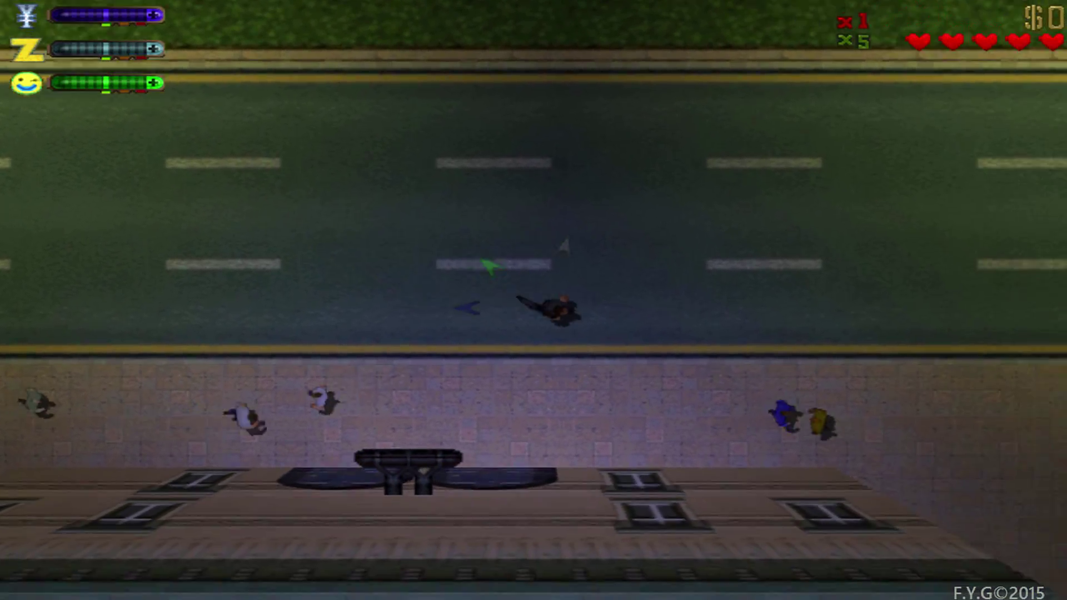
pyautogui.press('Up')
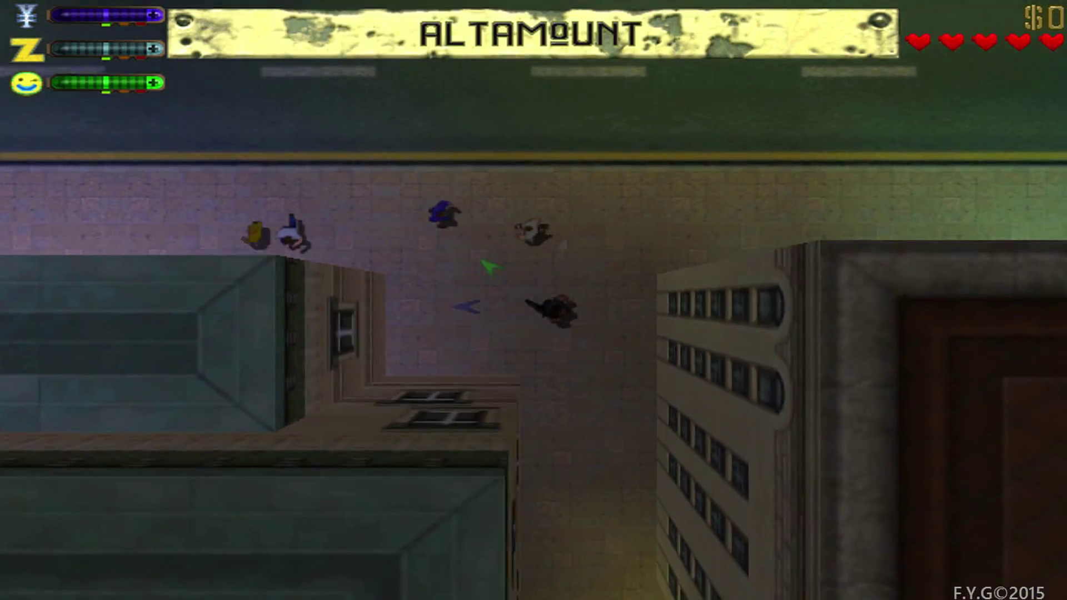
pyautogui.press('Up')
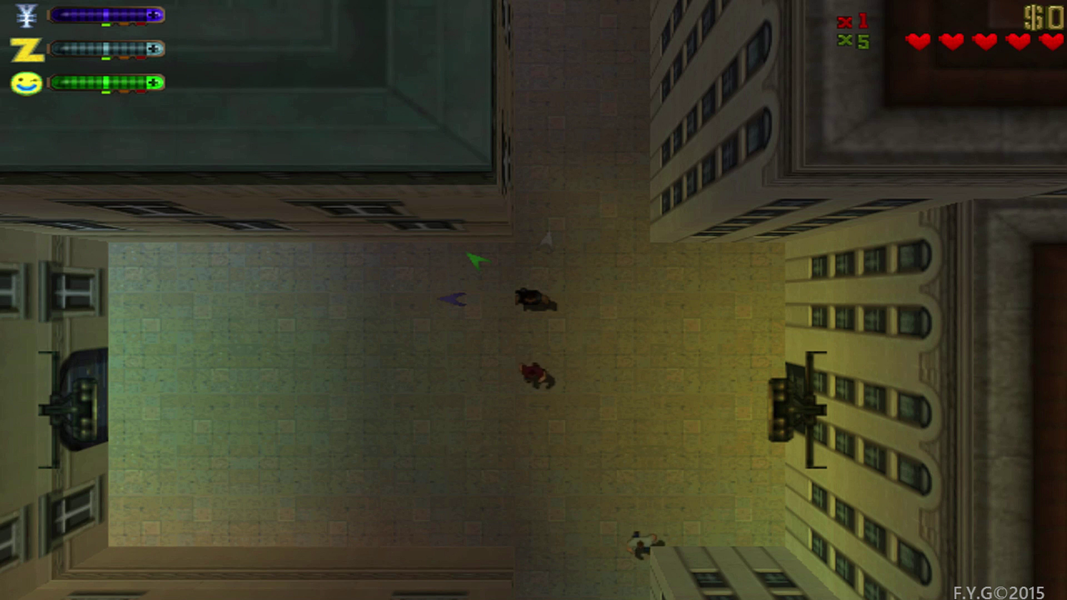
# Quit the current game, go back to the main menu, and choose QUIT.
pyautogui.press('Escape')
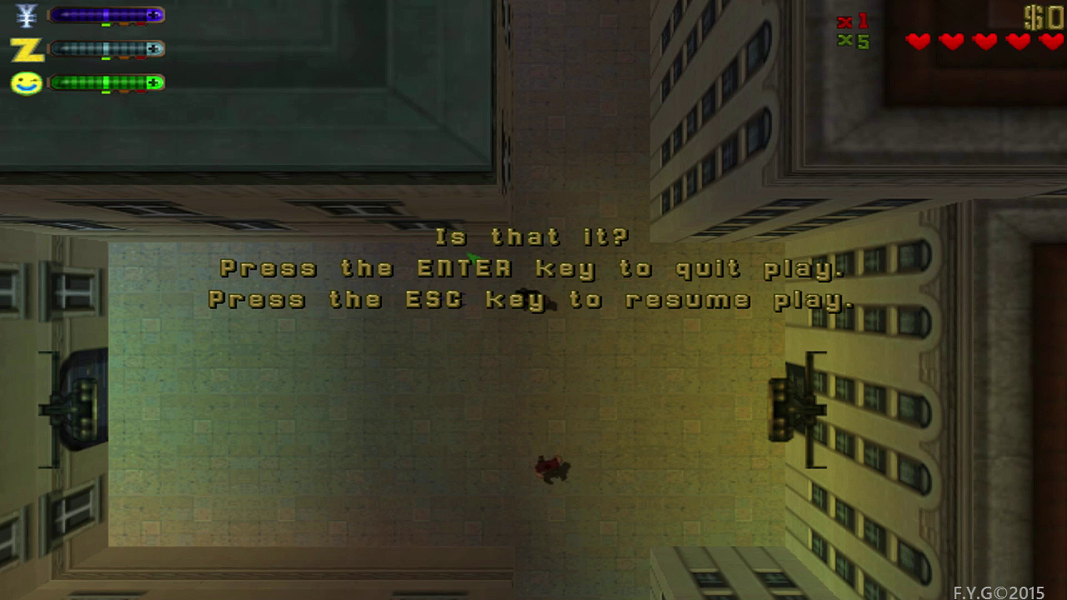
pyautogui.press('Return')
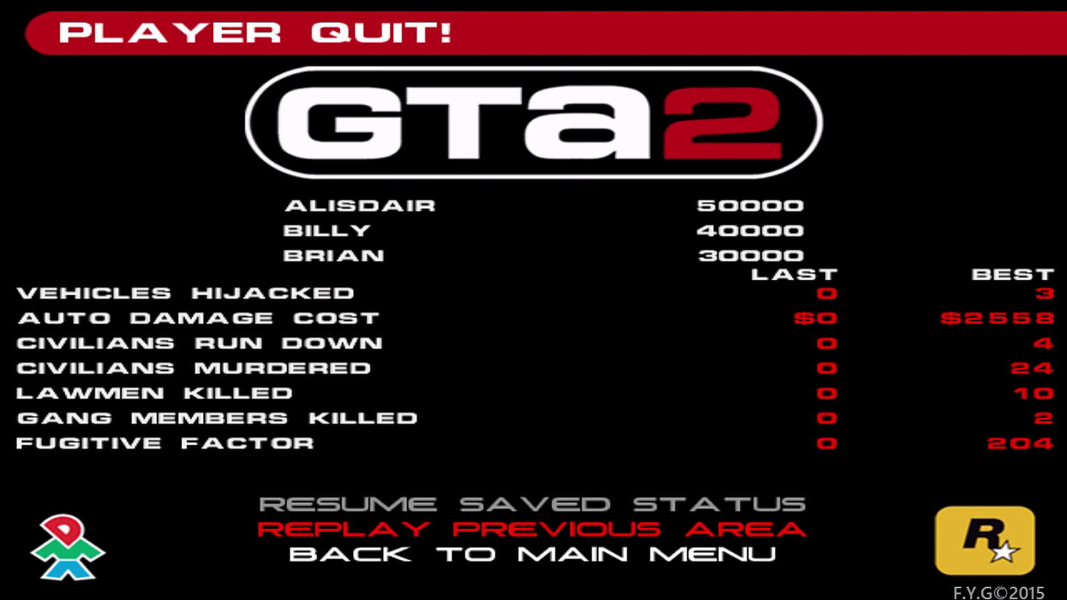
pyautogui.press('Down')
pyautogui.press('Return')
pyautogui.press('Up')
pyautogui.press('Return')
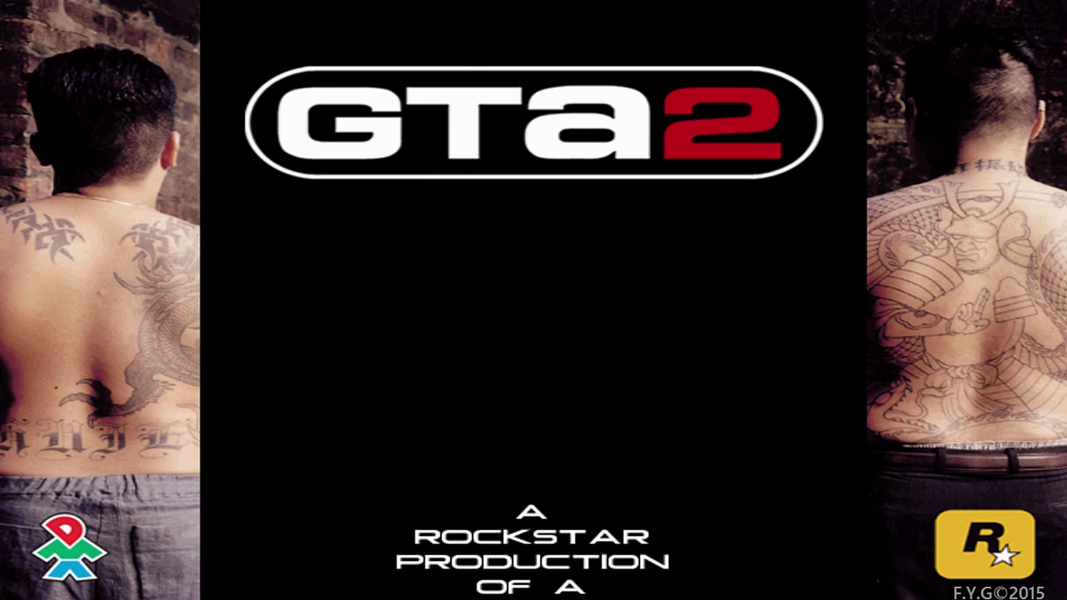